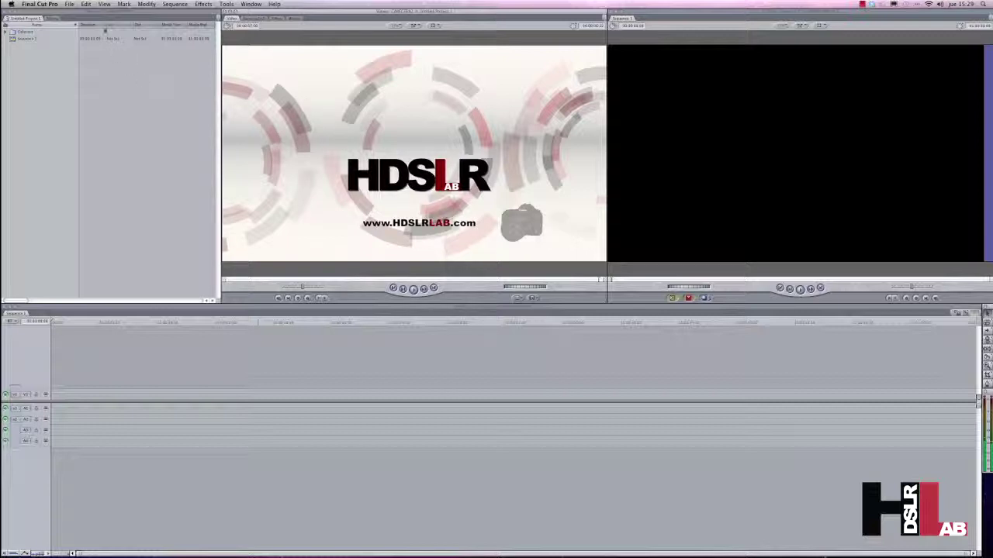
Open the Log and Transfer window from the File menu
{"action": "left_click", "coordinate": [70, 5]}
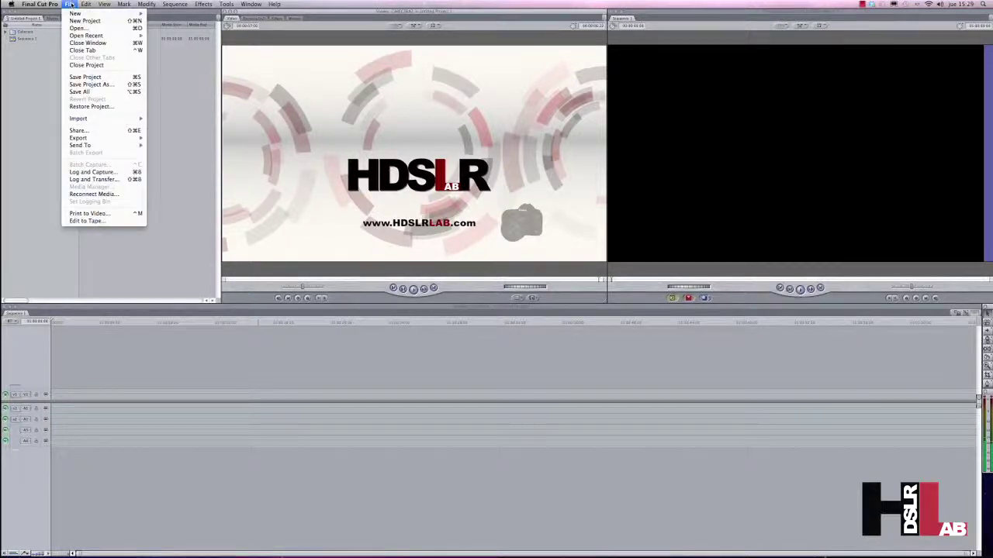
{"action": "left_click", "coordinate": [70, 5]}
{"action": "left_click", "coordinate": [70, 5]}
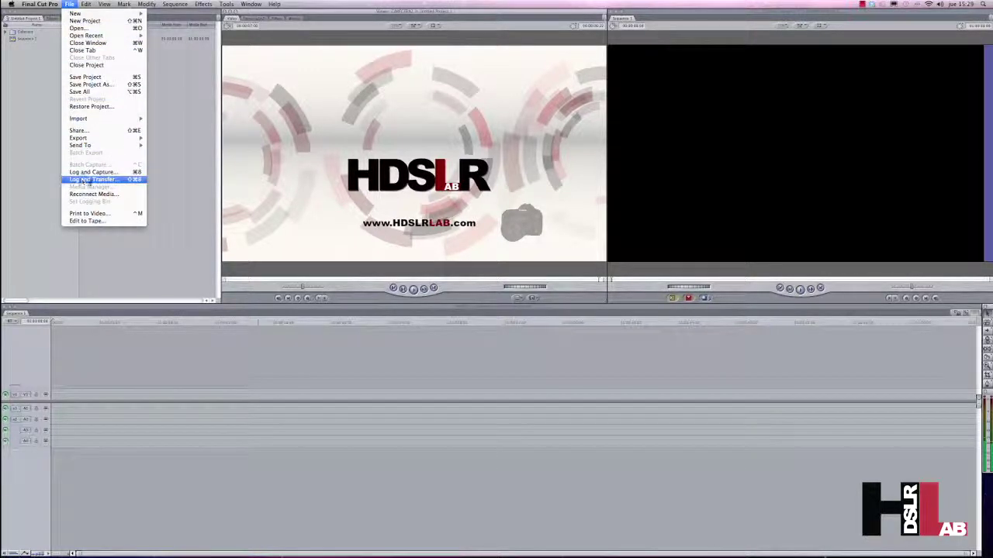
{"action": "left_click", "coordinate": [108, 180]}
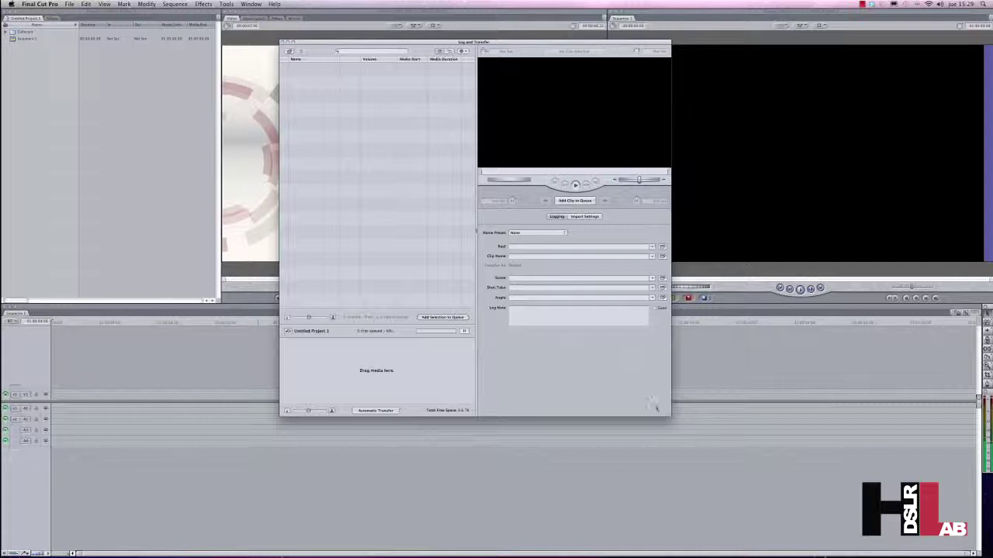
Enlarge the Log and Transfer window and show its gear menu of path and preference options
{"action": "left_click_drag", "start_coordinate": [668, 415], "coordinate": [696, 428]}
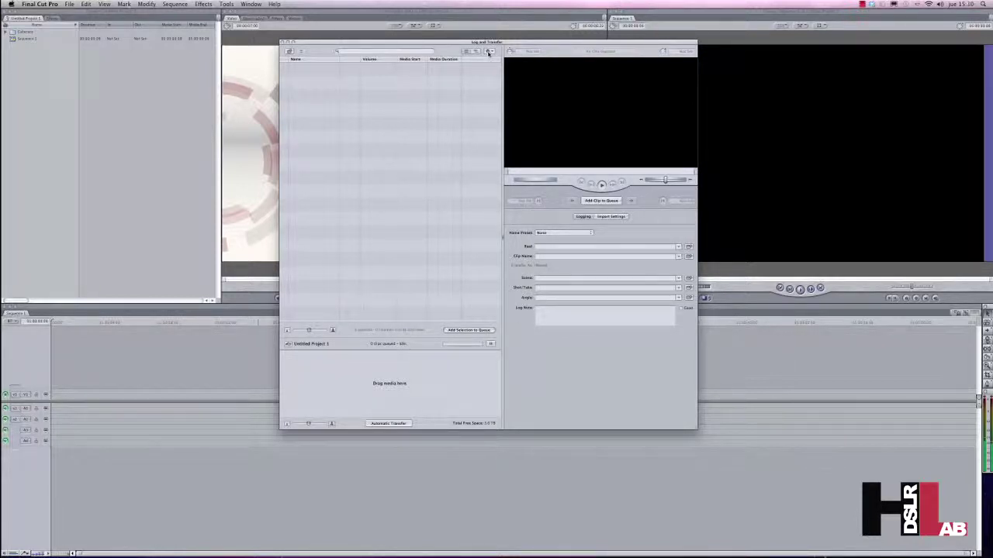
{"action": "left_click", "coordinate": [491, 52]}
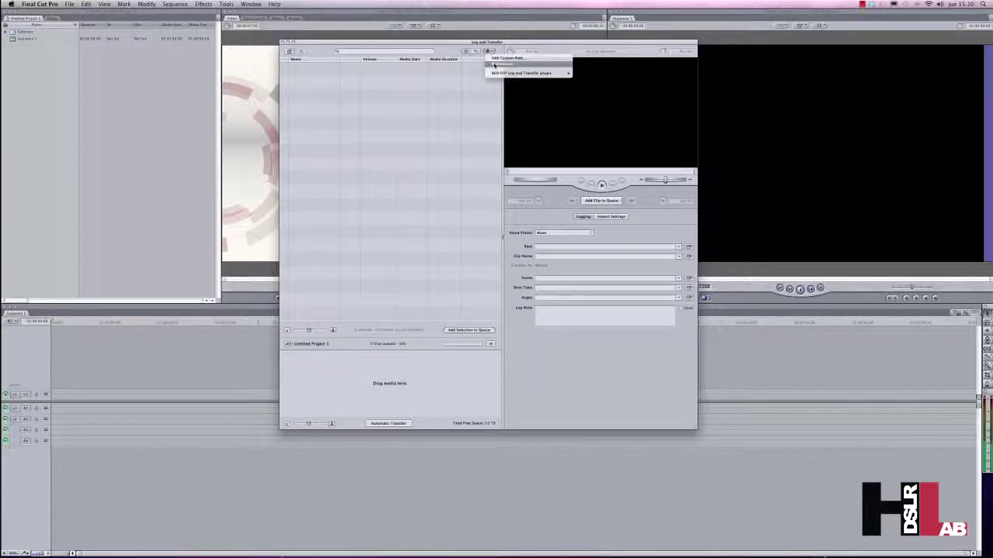
Open Import Preferences at a larger size and collapse the MPEG2 Consumer Cameras, P2 and AVCHD groups
{"action": "left_click", "coordinate": [512, 66]}
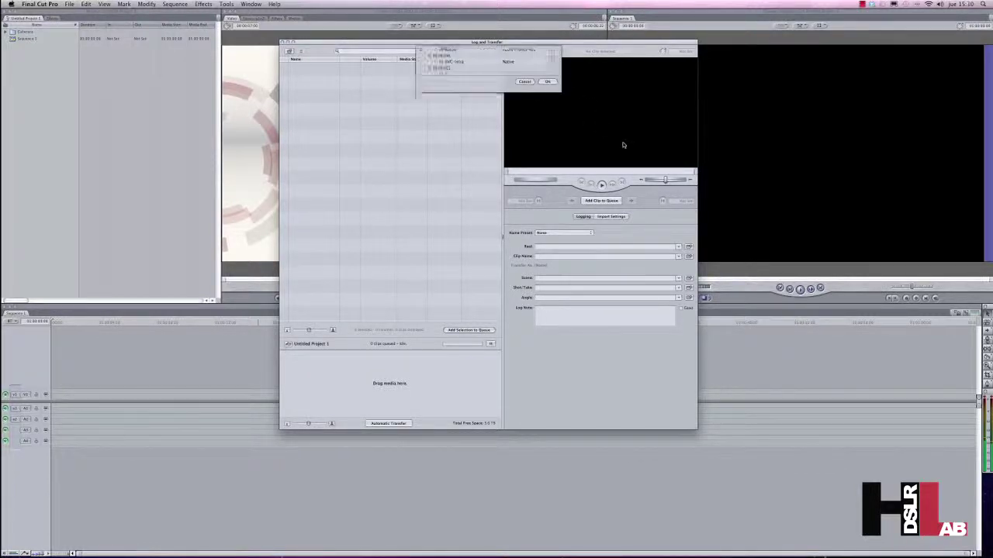
{"action": "left_click_drag", "start_coordinate": [558, 133], "coordinate": [681, 240]}
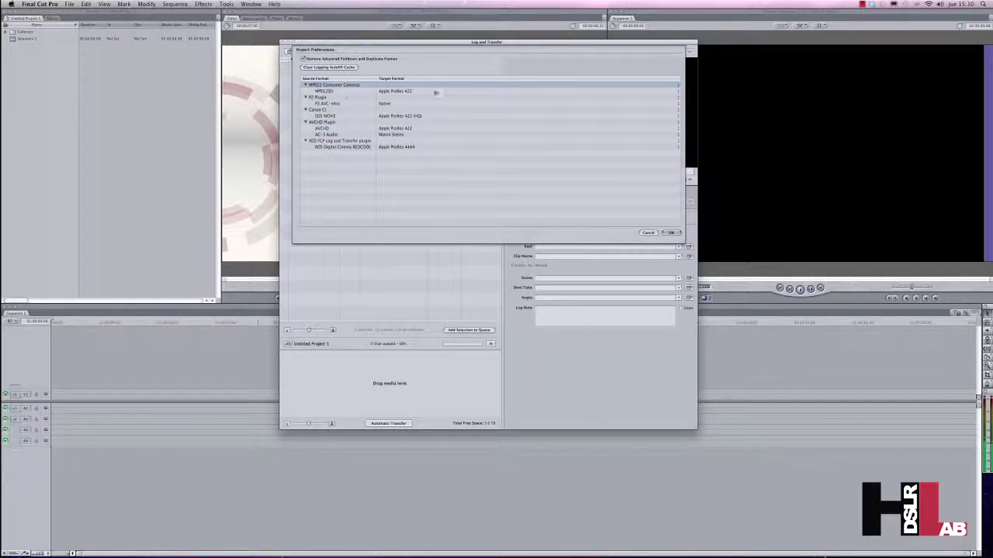
{"action": "left_click", "coordinate": [305, 85]}
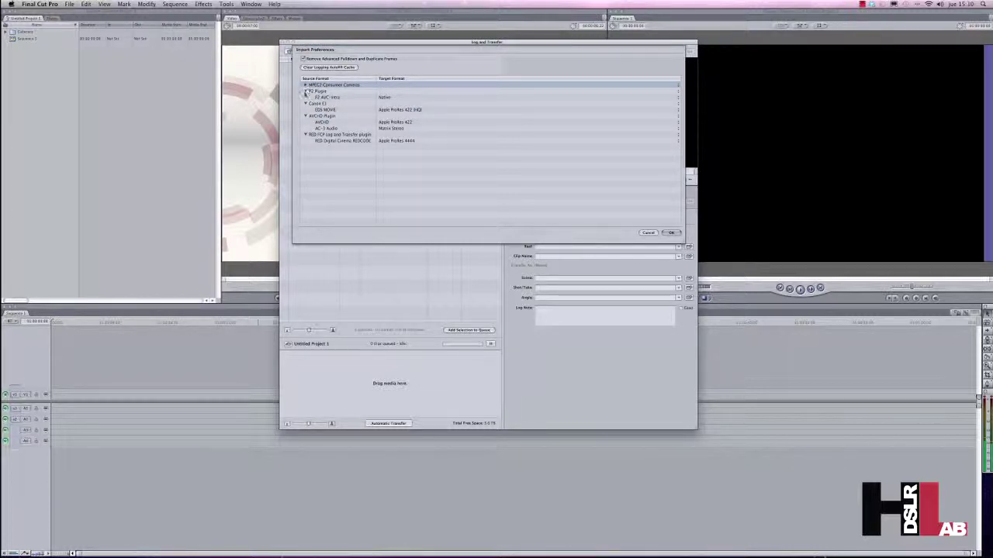
{"action": "left_click", "coordinate": [306, 90]}
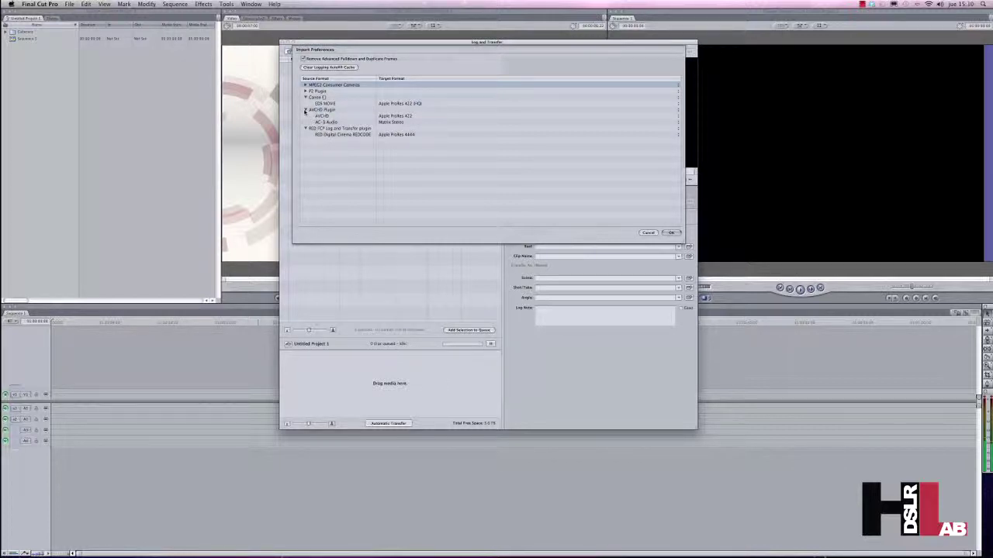
{"action": "left_click", "coordinate": [307, 110]}
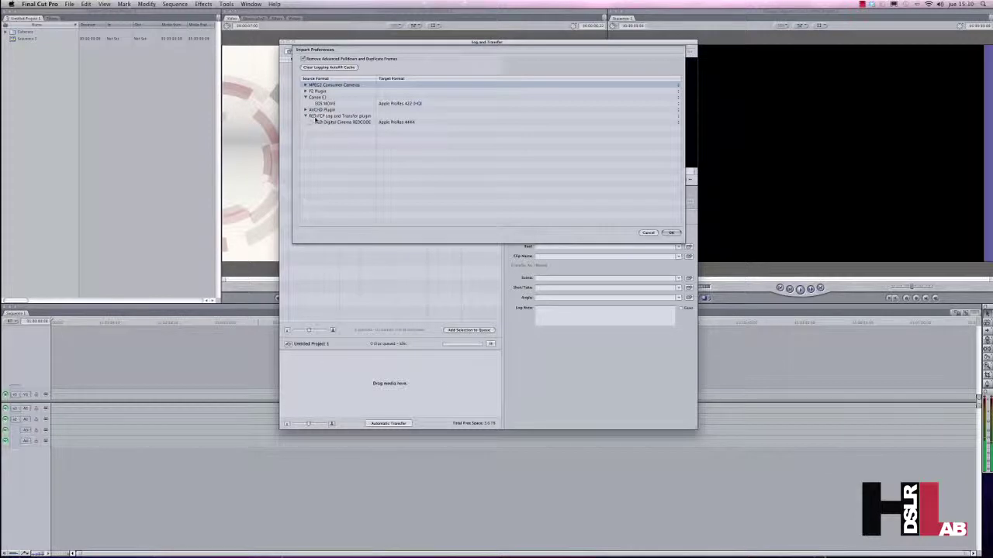
Collapse the RED FCP Log and Transfer group and show EOS MOVIE's Target Format choices
{"action": "left_click", "coordinate": [304, 117]}
{"action": "left_click", "coordinate": [418, 106]}
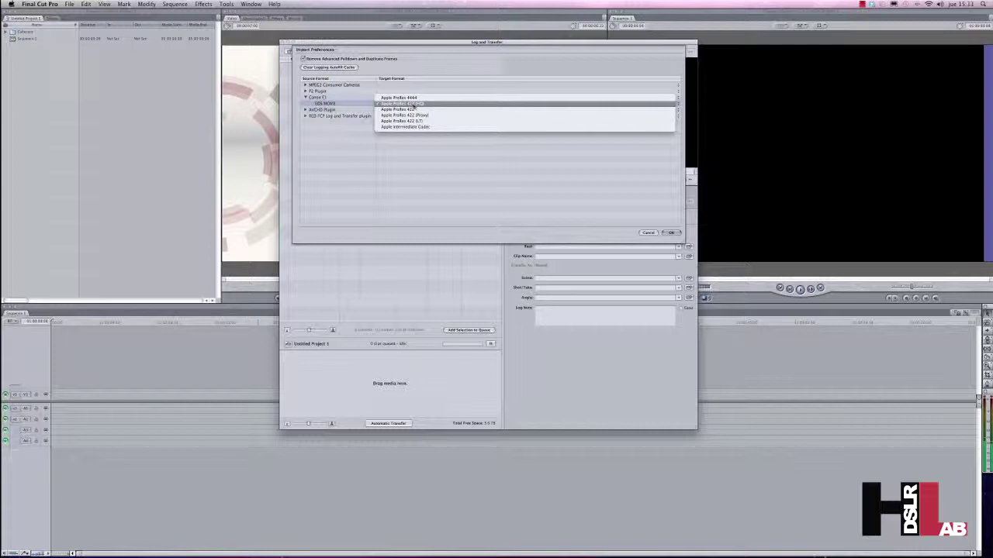
Set the EOS MOVIE target format to Apple ProRes 422 (HQ) and confirm the preferences
{"action": "left_click", "coordinate": [415, 104]}
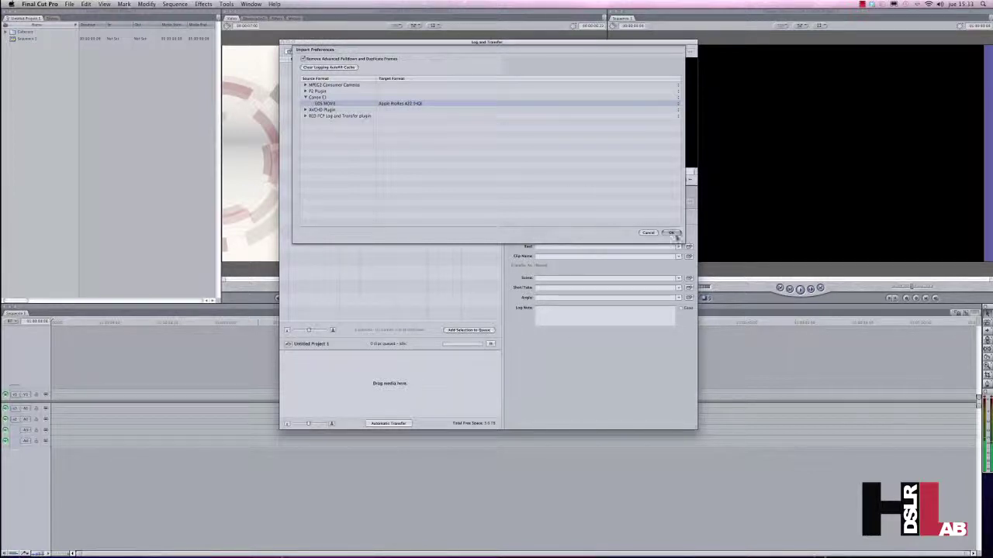
{"action": "left_click", "coordinate": [672, 232]}
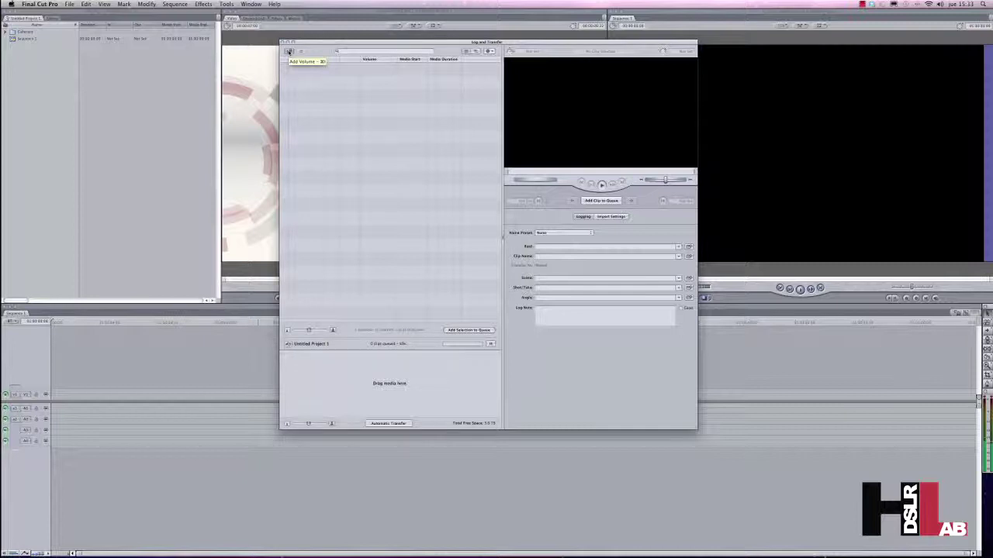
Add the Cementerio Almudena 09112011 folder as a source volume in Log and Transfer
{"action": "left_click", "coordinate": [289, 51]}
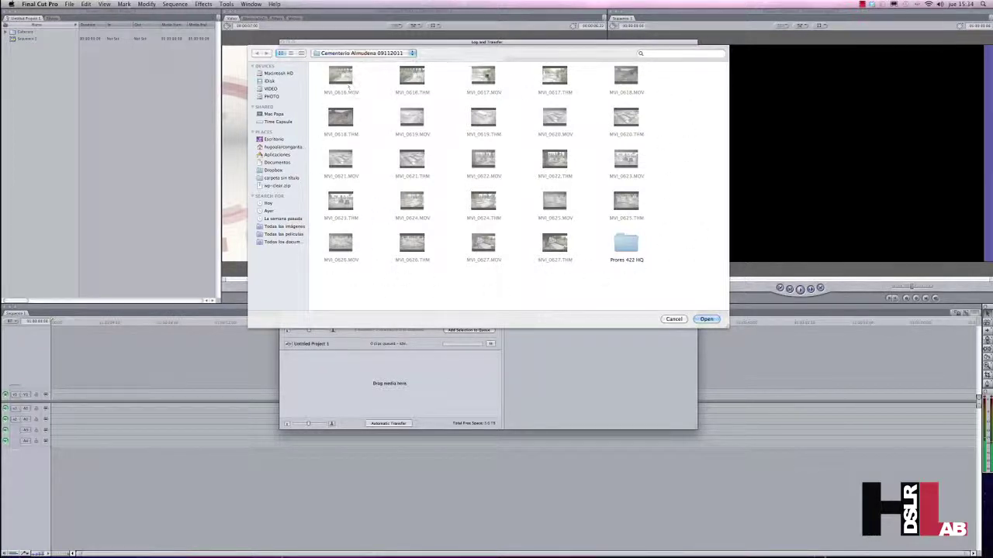
{"action": "left_click", "coordinate": [705, 320]}
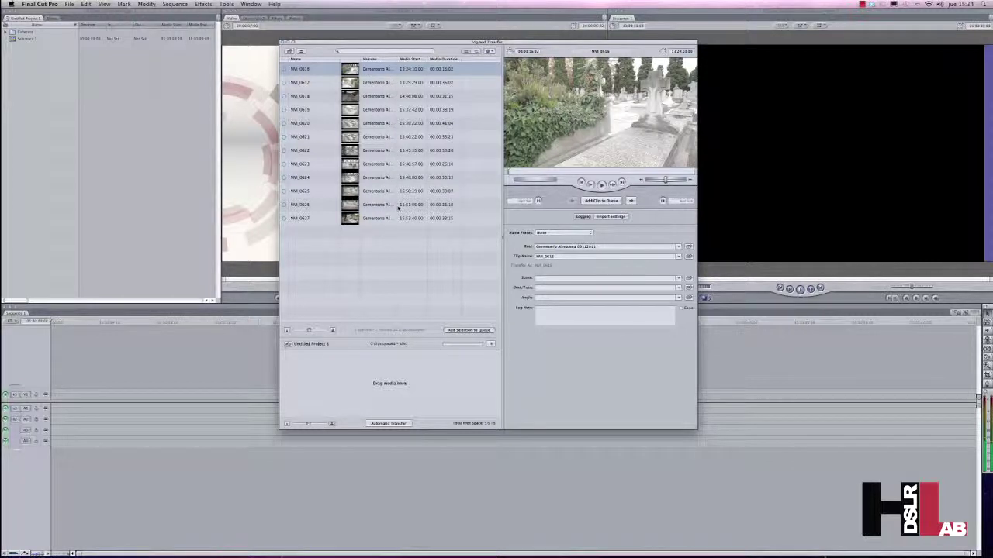
Preview each clip from MVI_0617 through MVI_0627, then return to MVI_0616
{"action": "left_click", "coordinate": [378, 83]}
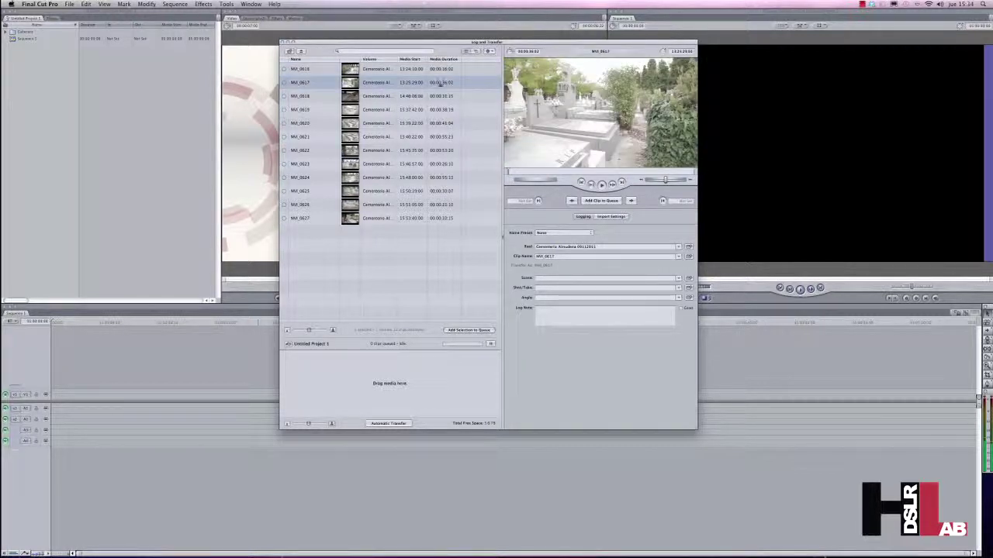
{"action": "left_click", "coordinate": [379, 99]}
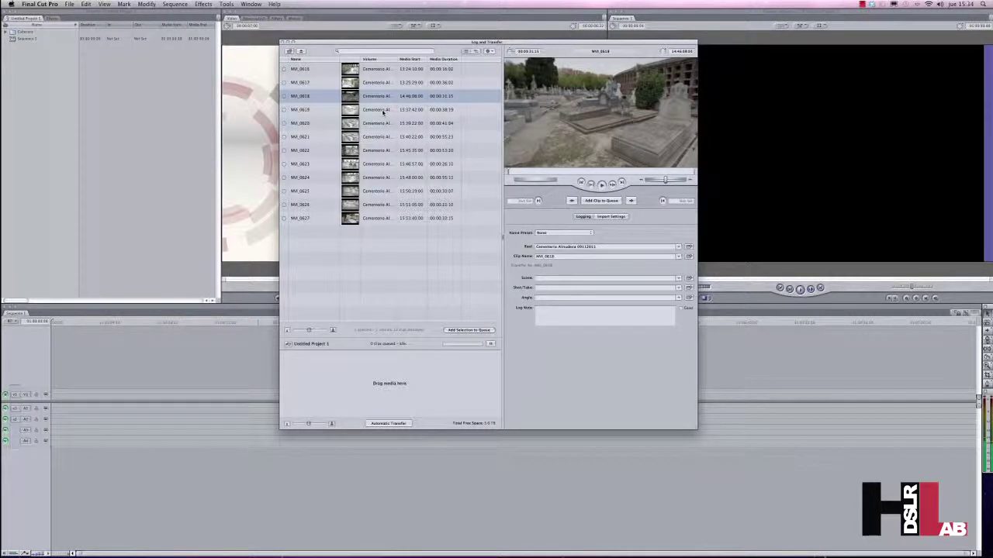
{"action": "left_click", "coordinate": [380, 111]}
{"action": "left_click", "coordinate": [379, 124]}
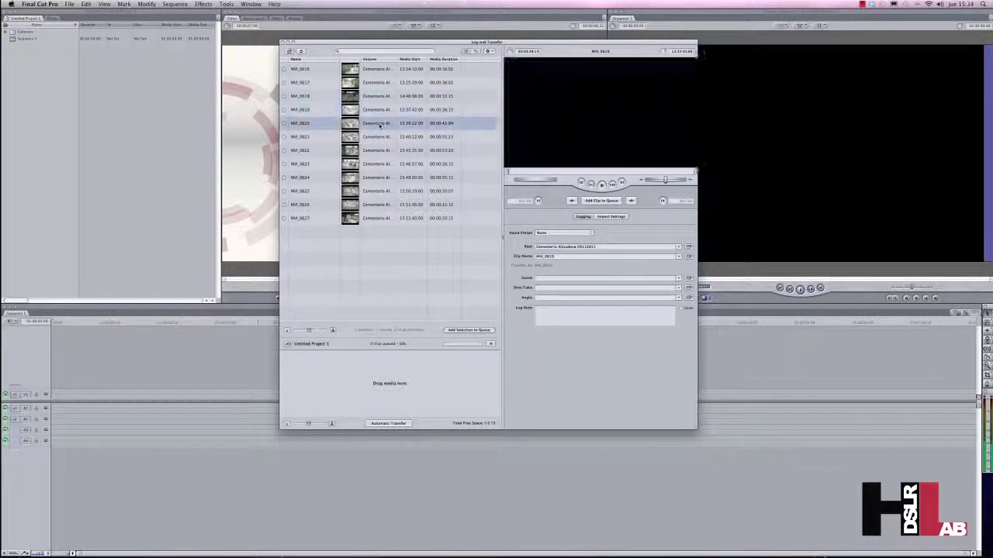
{"action": "left_click", "coordinate": [378, 138]}
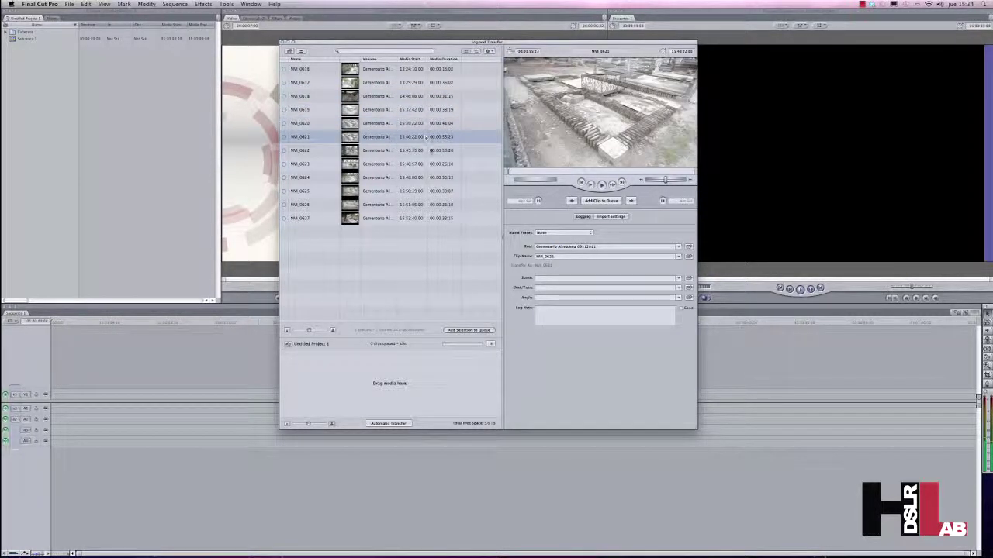
{"action": "left_click", "coordinate": [392, 152]}
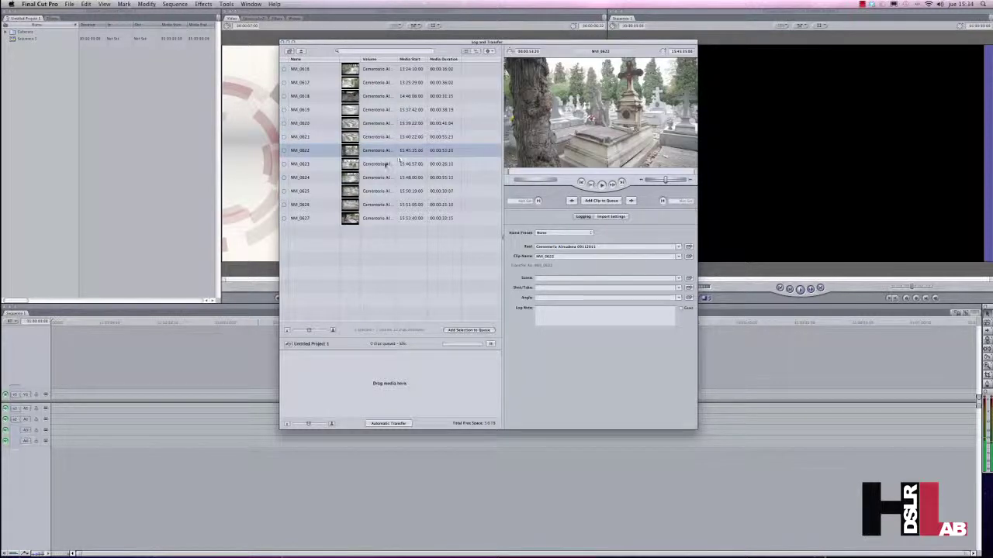
{"action": "left_click", "coordinate": [380, 165]}
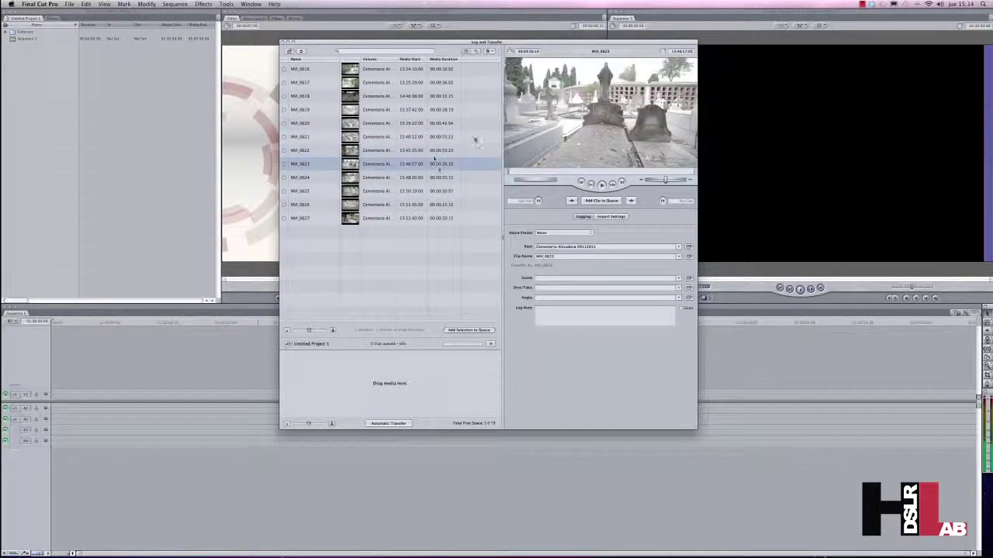
{"action": "left_click", "coordinate": [380, 178]}
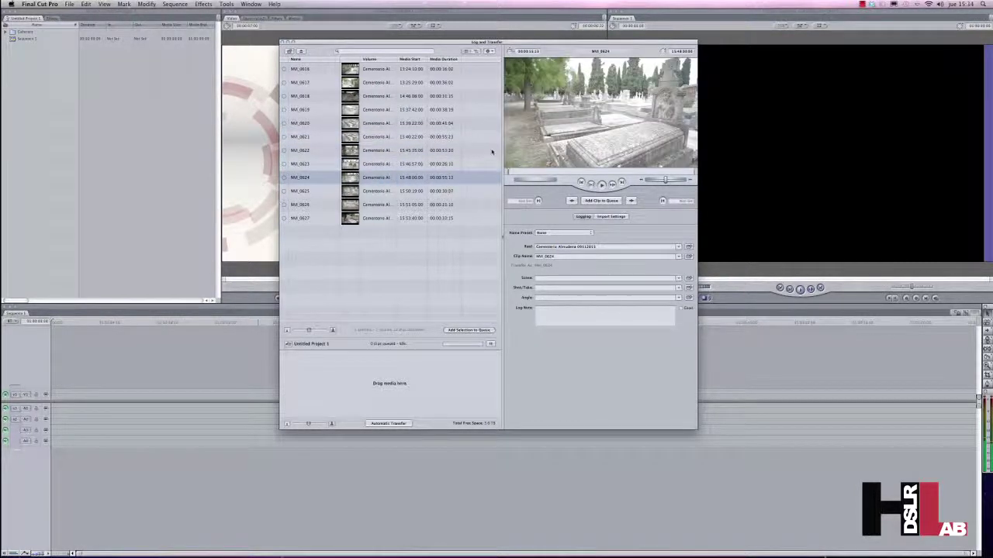
{"action": "left_click", "coordinate": [378, 191]}
{"action": "left_click", "coordinate": [381, 205]}
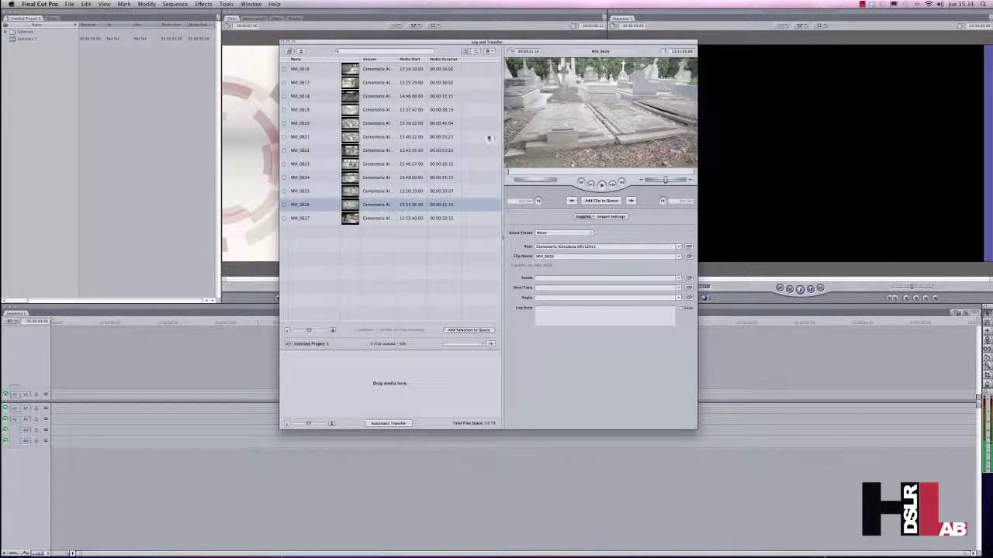
{"action": "left_click", "coordinate": [390, 220]}
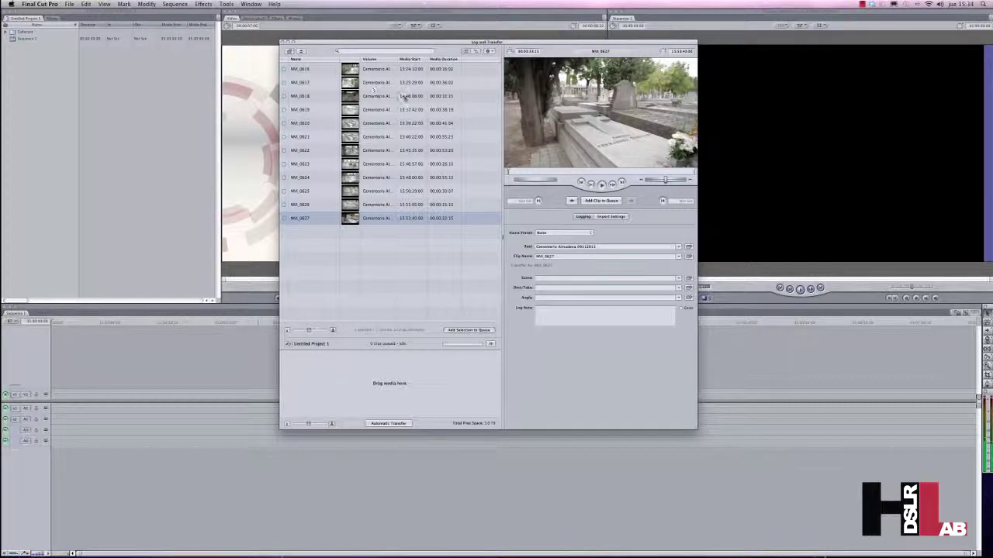
{"action": "left_click", "coordinate": [378, 70]}
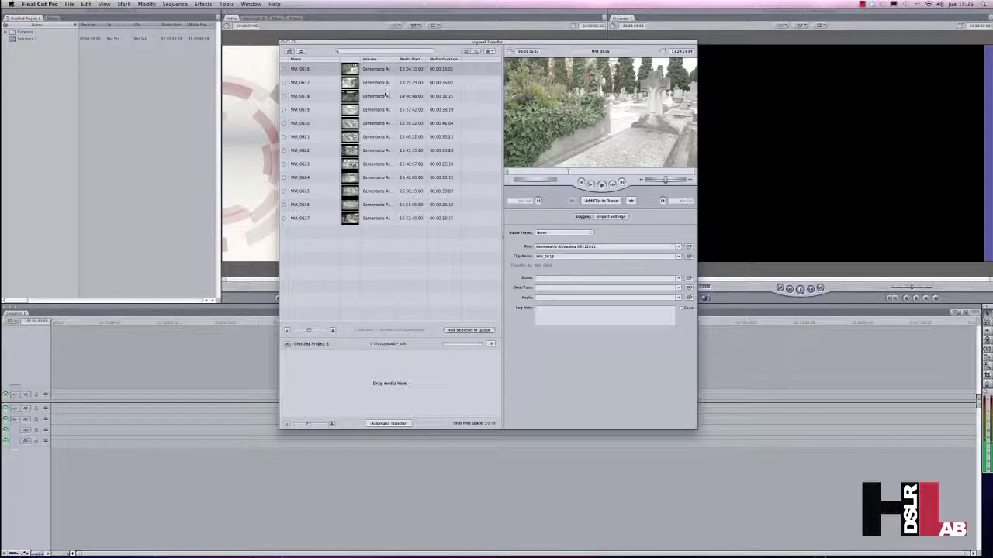
Skim MVI_0617, mark an In point, and add it to the transfer queue
{"action": "left_click", "coordinate": [376, 83]}
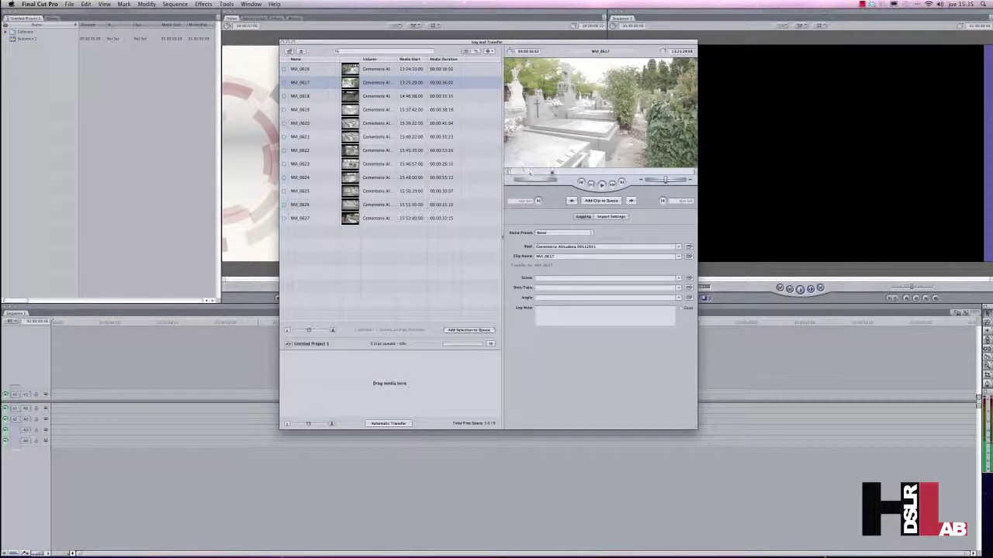
{"action": "mouse_move", "coordinate": [551, 171]}
{"action": "left_mouse_down"}
{"action": "mouse_move", "coordinate": [650, 170]}
{"action": "mouse_move", "coordinate": [531, 170]}
{"action": "mouse_move", "coordinate": [555, 167]}
{"action": "left_mouse_up"}
{"action": "key", "text": "i"}
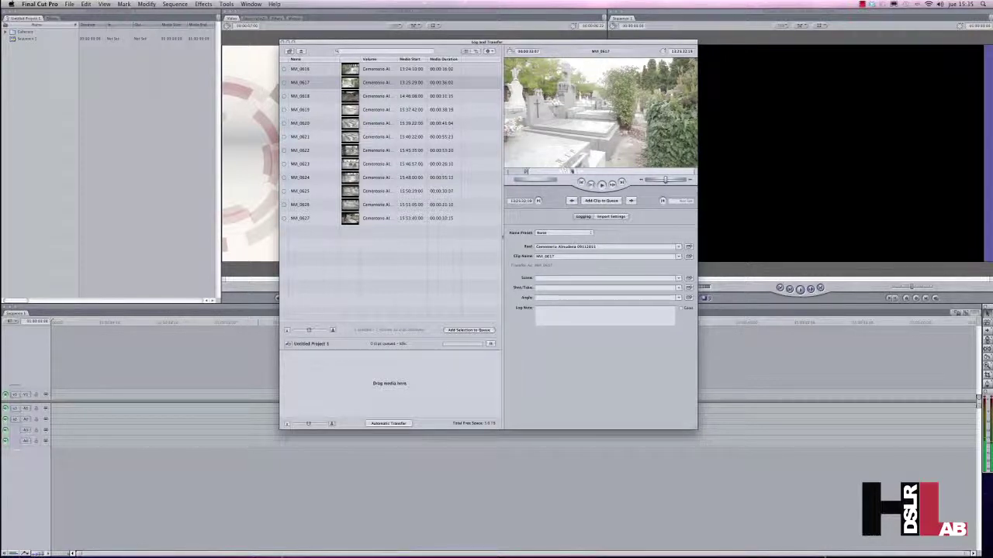
{"action": "left_click_drag", "start_coordinate": [579, 165], "coordinate": [599, 166]}
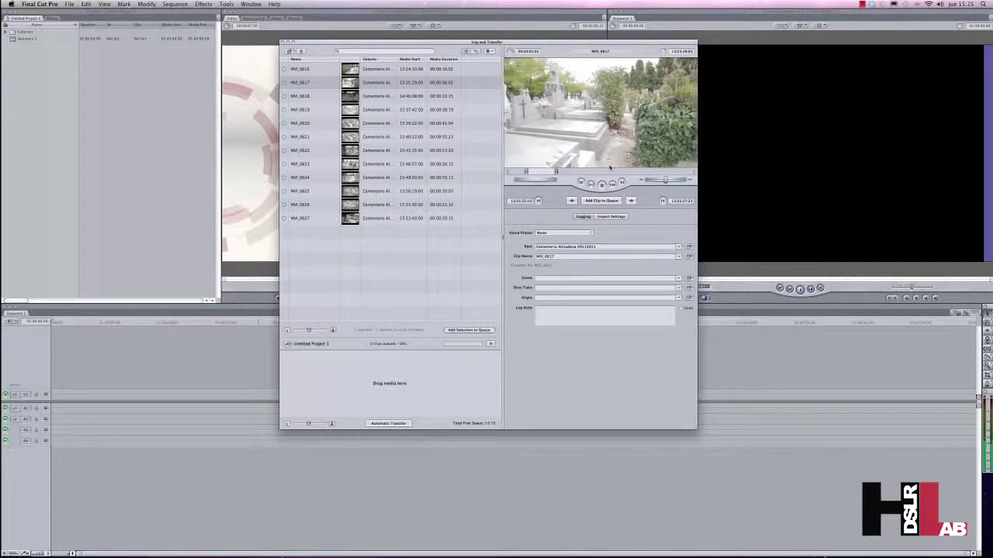
{"action": "key", "text": "space"}
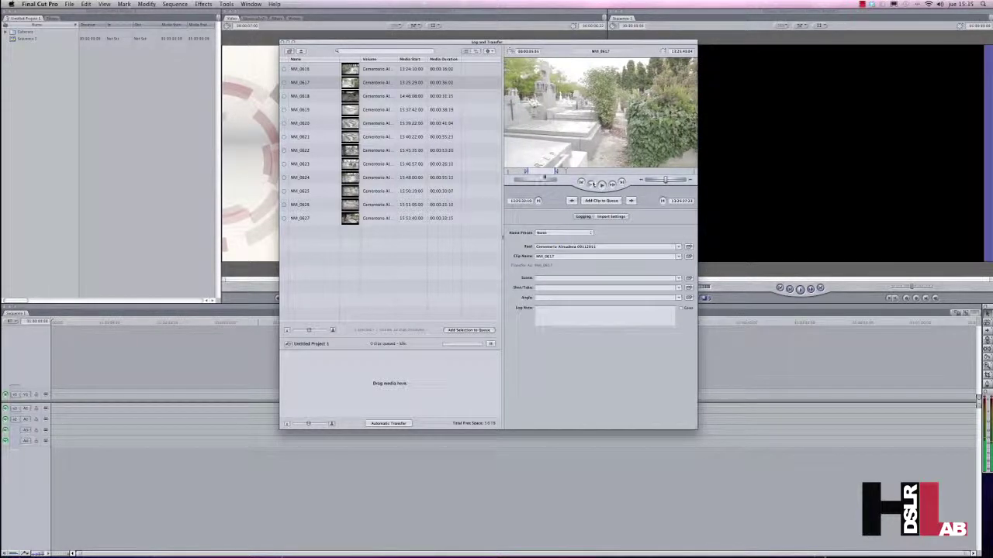
{"action": "left_click", "coordinate": [546, 172]}
{"action": "left_click", "coordinate": [610, 203]}
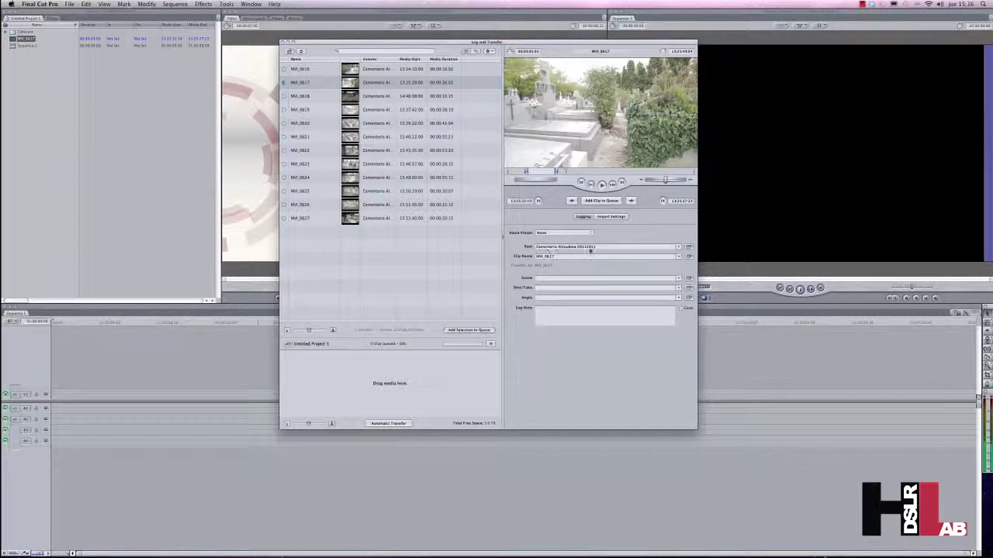
Inspect MVI_0617's Reel, Clip Name and Angle logging fields, then preview MVI_0619
{"action": "left_click_drag", "start_coordinate": [604, 247], "coordinate": [540, 249]}
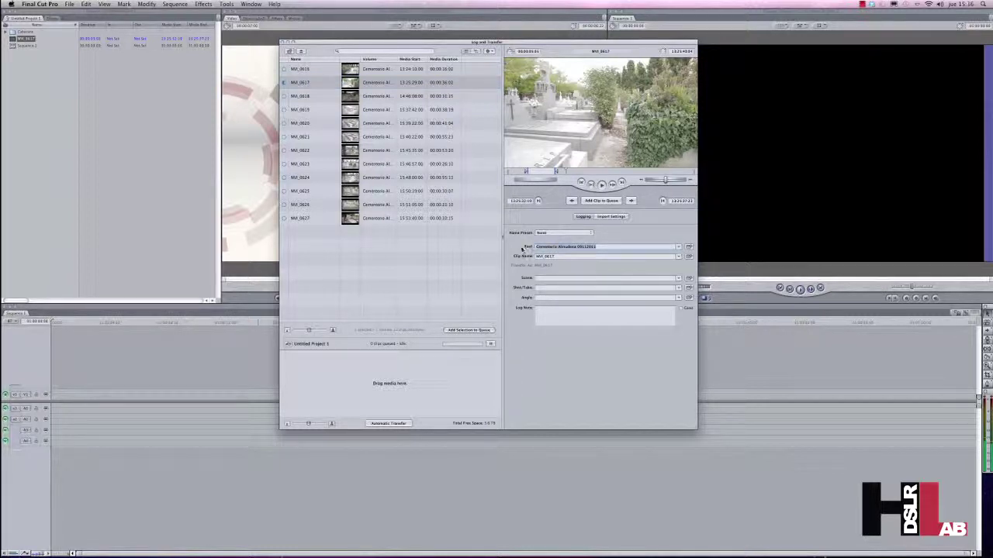
{"action": "double_click", "coordinate": [601, 246]}
{"action": "triple_click", "coordinate": [600, 247]}
{"action": "left_click", "coordinate": [607, 246]}
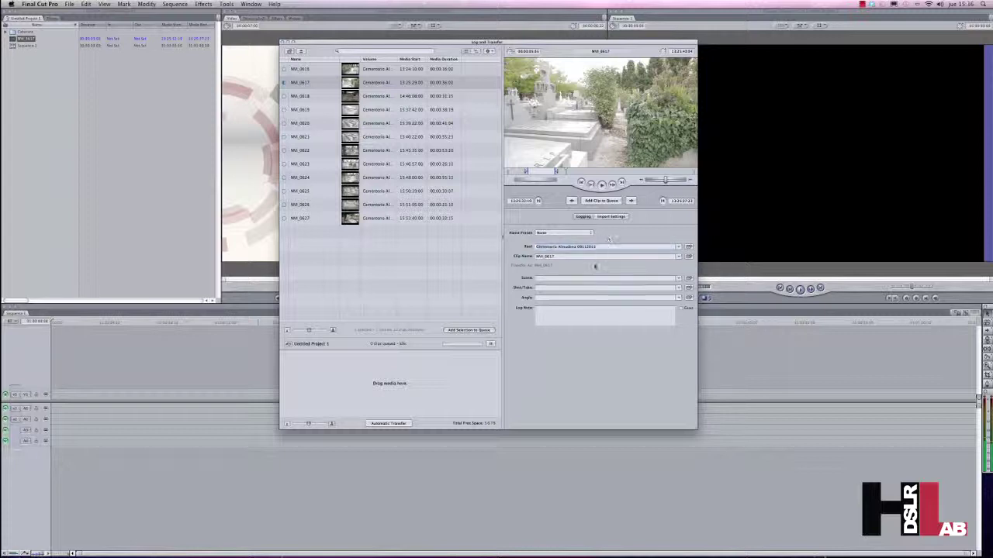
{"action": "left_click_drag", "start_coordinate": [563, 256], "coordinate": [535, 256]}
{"action": "left_click", "coordinate": [572, 256]}
{"action": "left_click", "coordinate": [545, 298]}
{"action": "left_click", "coordinate": [377, 111]}
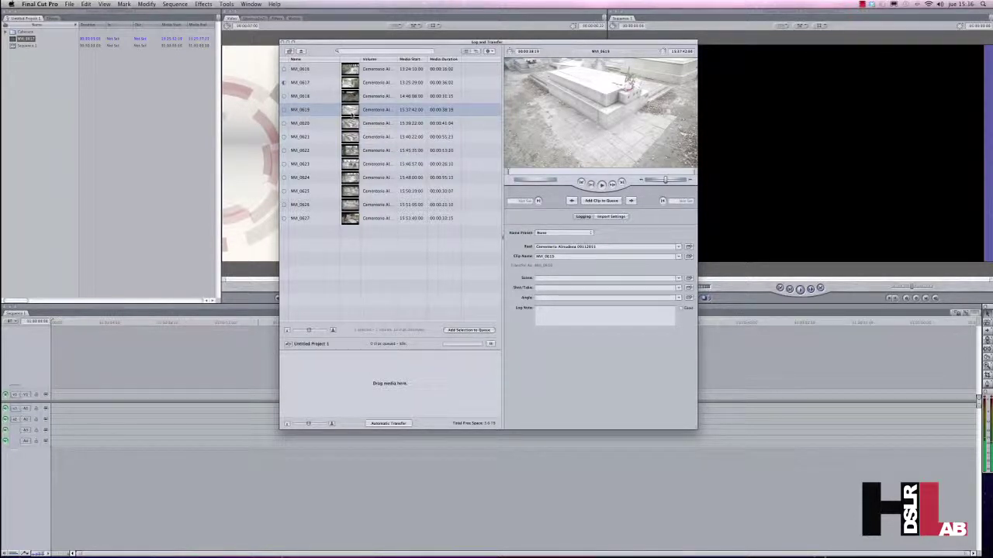
Queue MVI_0619 for transfer while previewing a later point in MVI_0617
{"action": "left_click", "coordinate": [463, 331]}
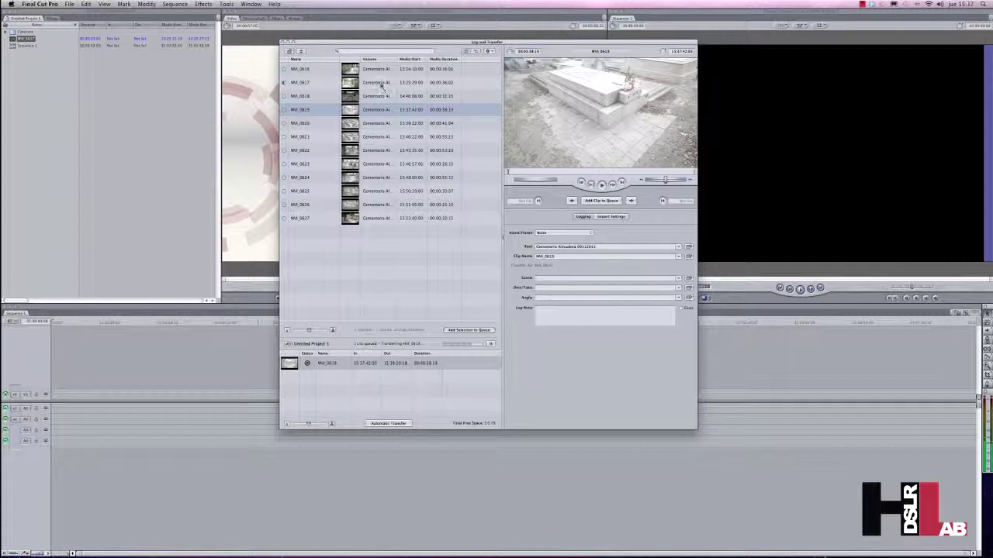
{"action": "left_click", "coordinate": [378, 83]}
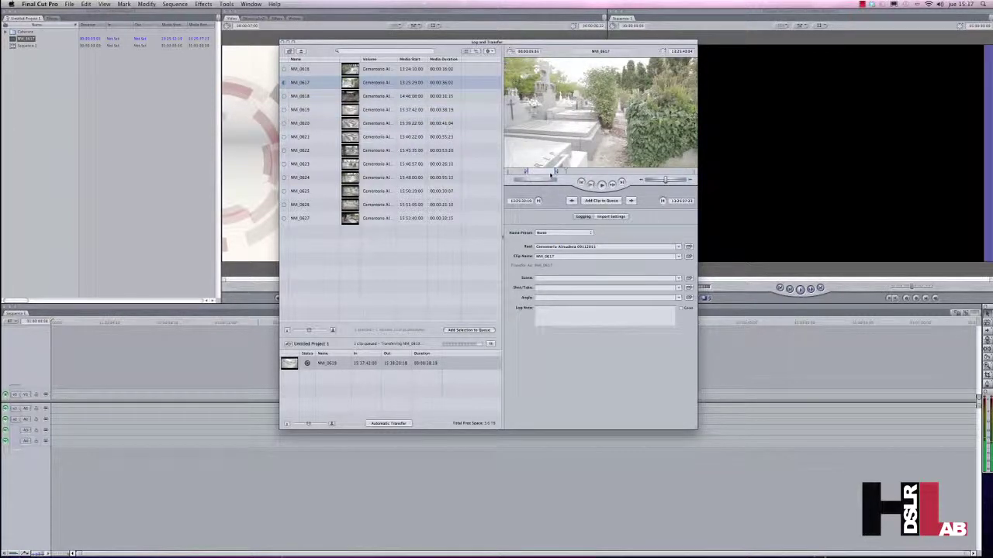
{"action": "left_click", "coordinate": [556, 172]}
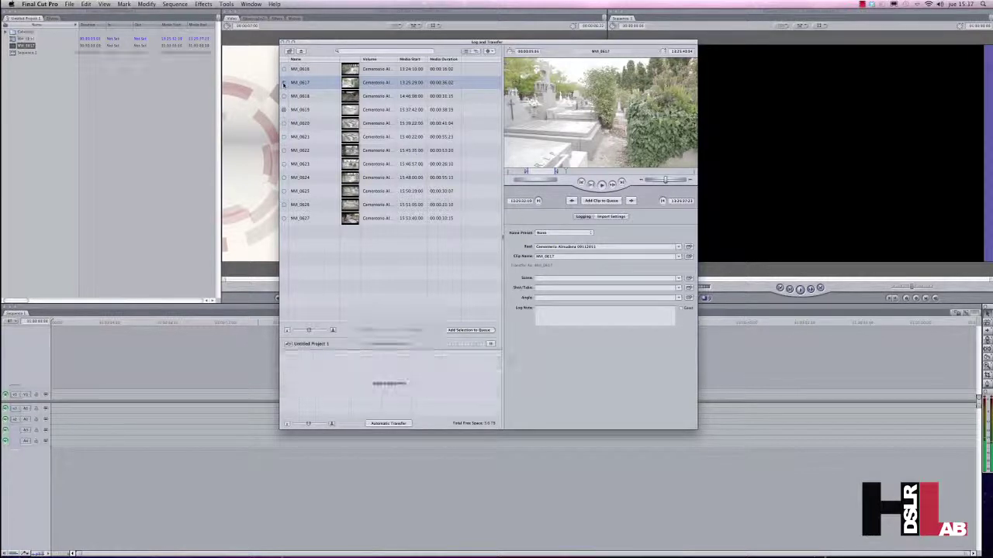
Compare MVI_0619 and MVI_0617 in the project Browser against the card, then preview MVI_0624
{"action": "left_click", "coordinate": [376, 113]}
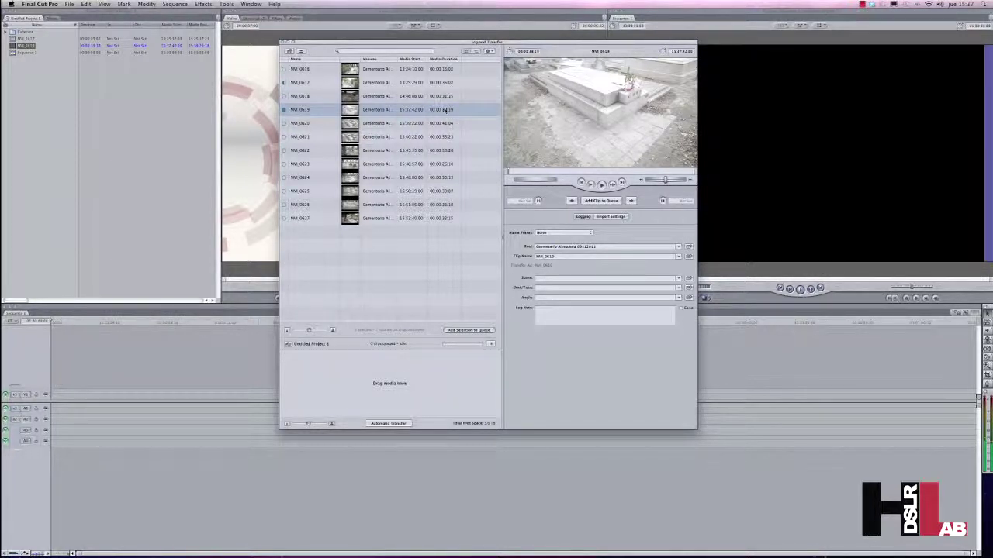
{"action": "left_click", "coordinate": [68, 52]}
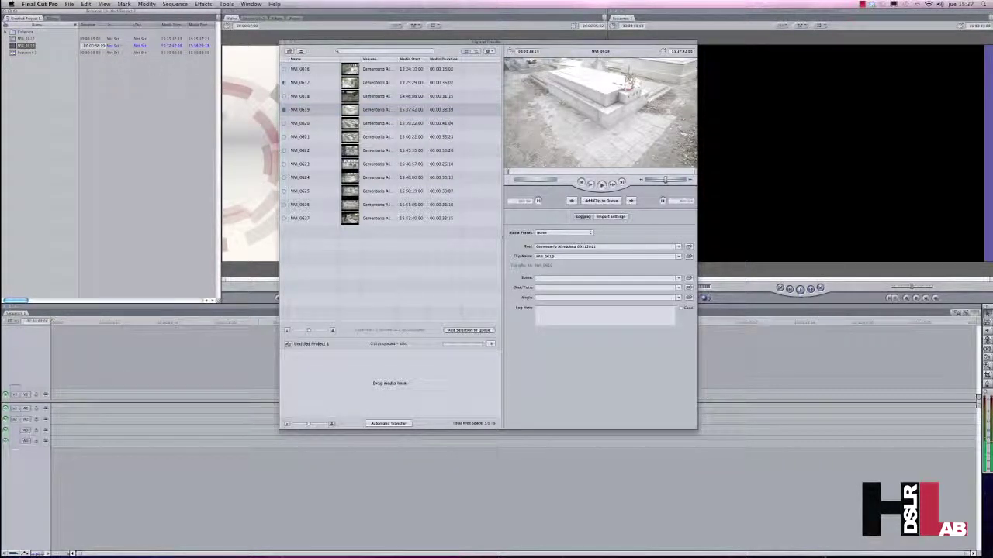
{"action": "left_click", "coordinate": [391, 83]}
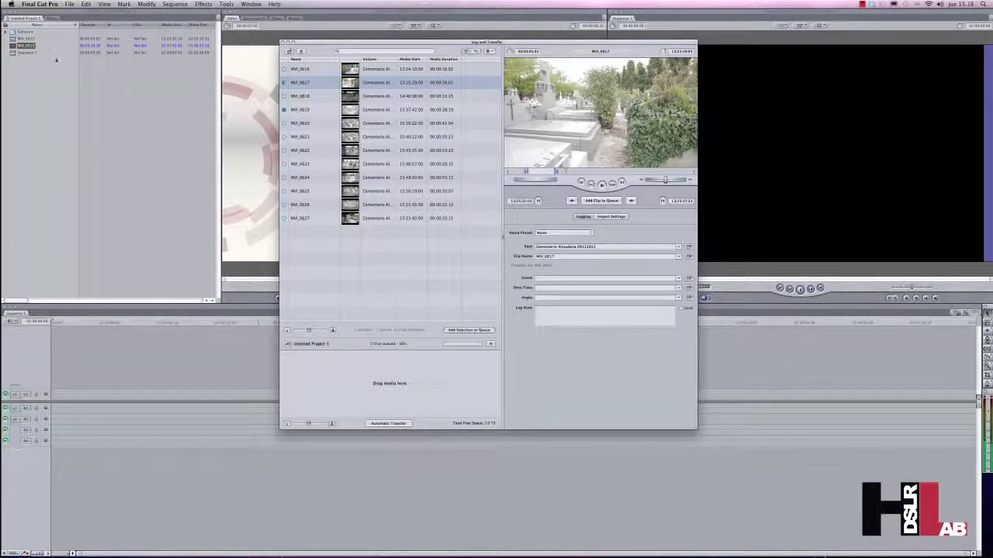
{"action": "left_click", "coordinate": [91, 39]}
{"action": "left_click", "coordinate": [374, 179]}
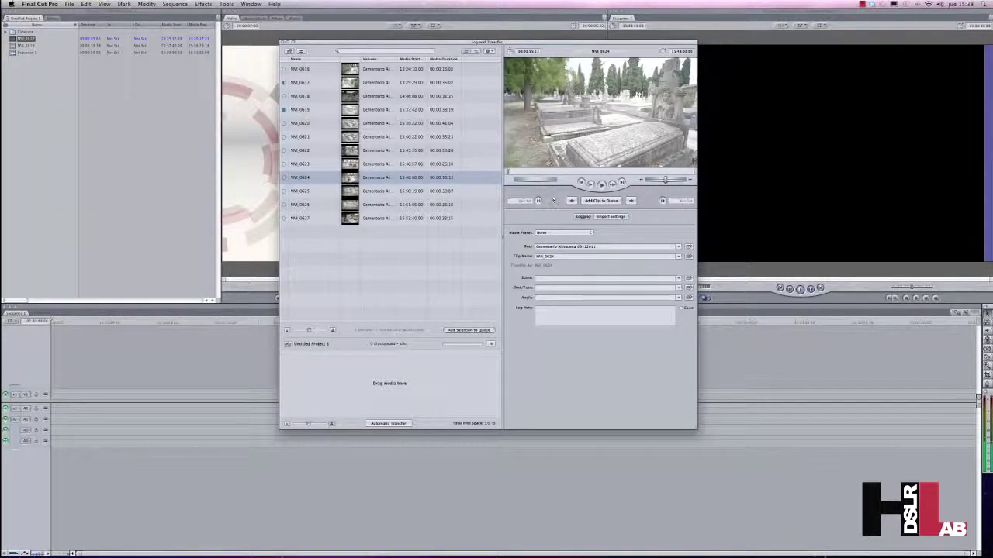
Queue MVI_0624 (15:48:00:05–15:48:55:12, 00:00:55:13) for transfer and select the first Browser clip
{"action": "mouse_move", "coordinate": [360, 178]}
{"action": "left_mouse_down"}
{"action": "mouse_move", "coordinate": [440, 271]}
{"action": "mouse_move", "coordinate": [411, 391]}
{"action": "left_mouse_up"}
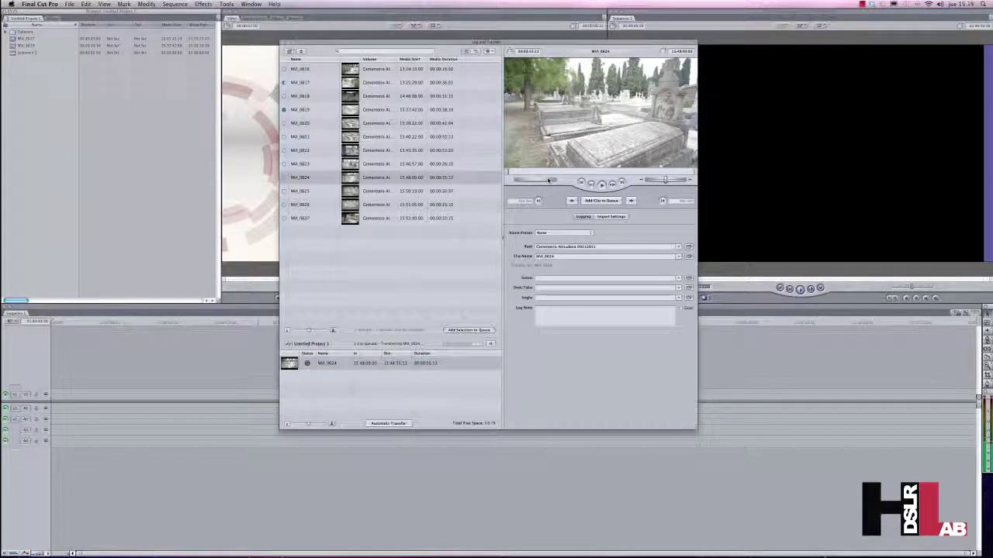
{"action": "left_click", "coordinate": [94, 39]}
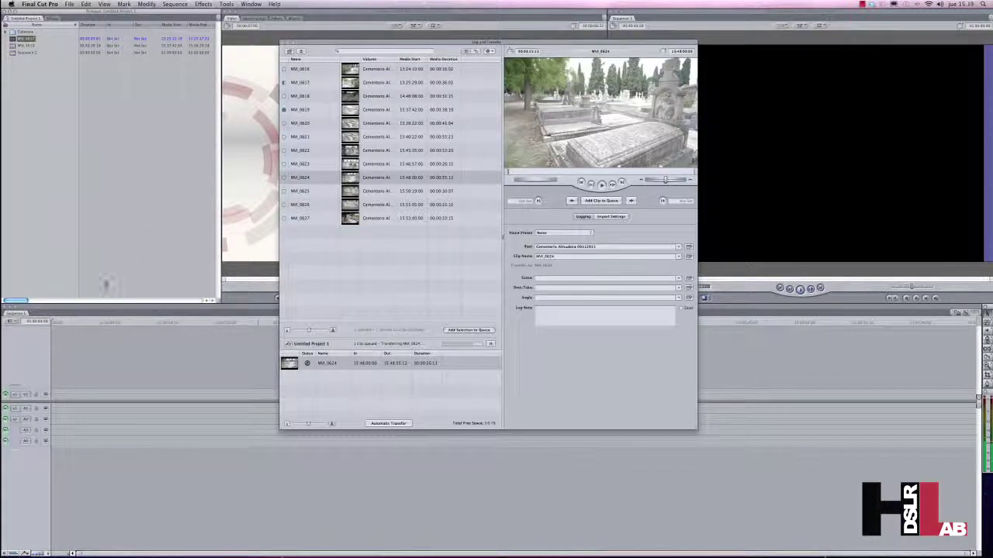
Bring the Compressor column into view in the Browser and select MVI_0624, then MVI_0617
{"action": "right_click", "coordinate": [76, 44]}
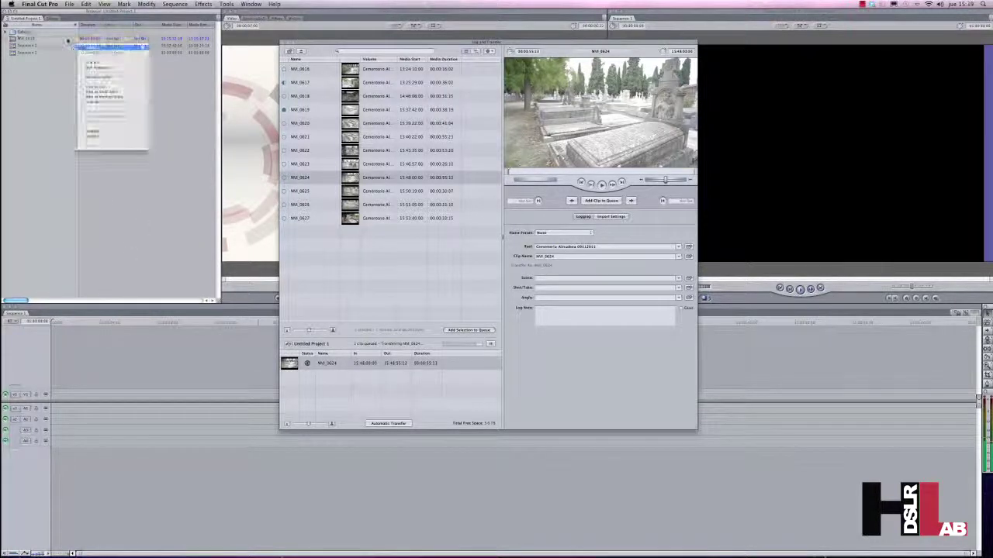
{"action": "left_click", "coordinate": [68, 41]}
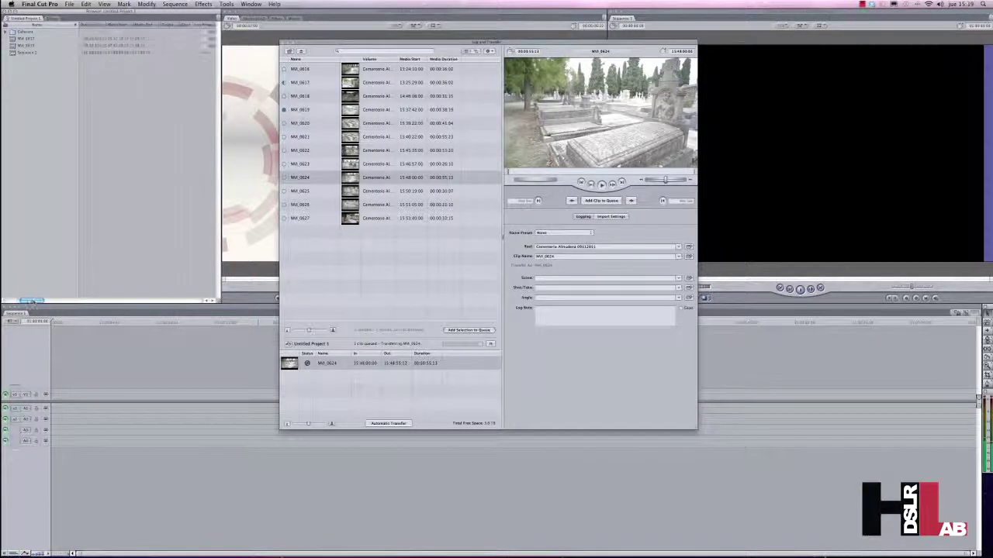
{"action": "left_click_drag", "start_coordinate": [31, 300], "coordinate": [69, 300]}
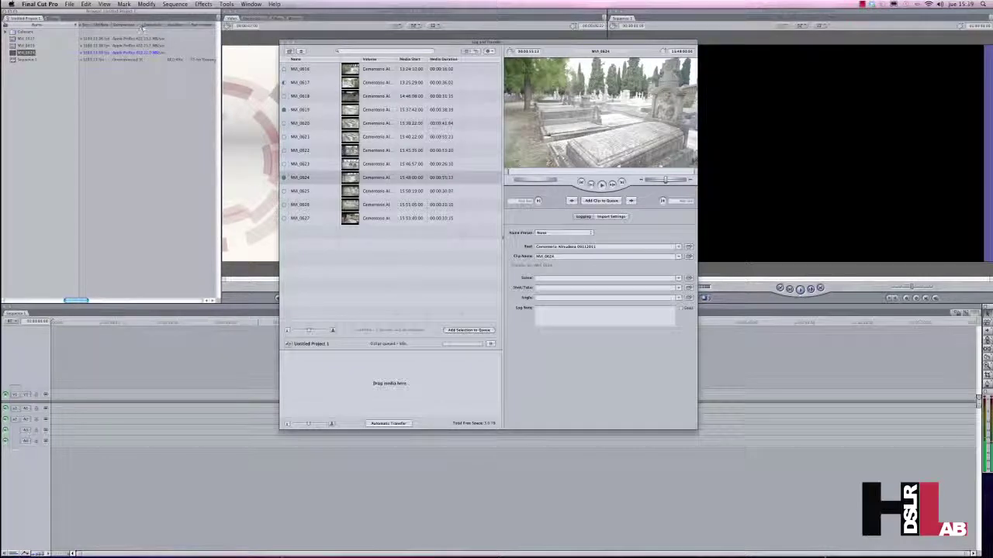
{"action": "left_click_drag", "start_coordinate": [144, 26], "coordinate": [165, 27]}
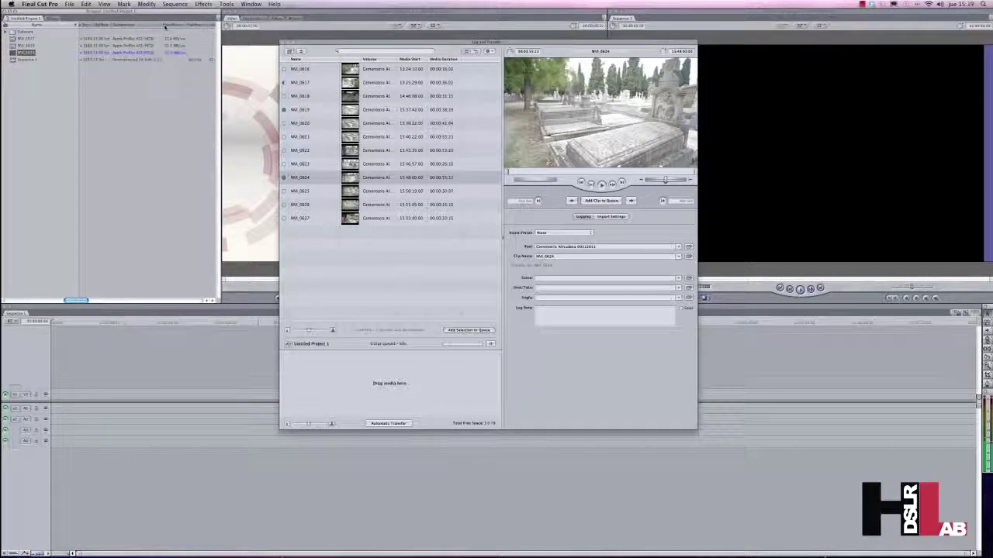
{"action": "left_click", "coordinate": [123, 44]}
{"action": "left_click", "coordinate": [130, 40]}
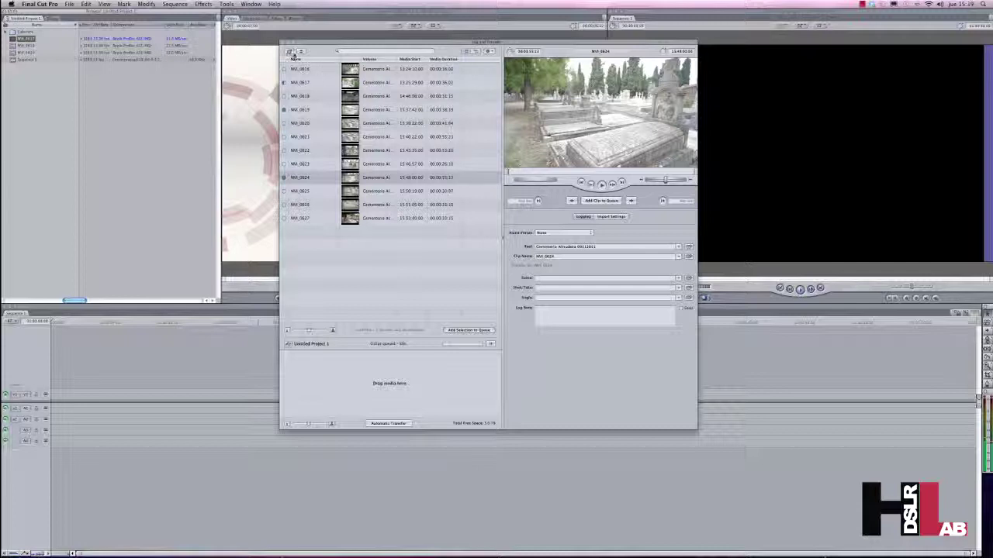
Eject the camera card, close Log and Transfer, and place MVI_0617 at the start of V1
{"action": "left_click", "coordinate": [303, 51]}
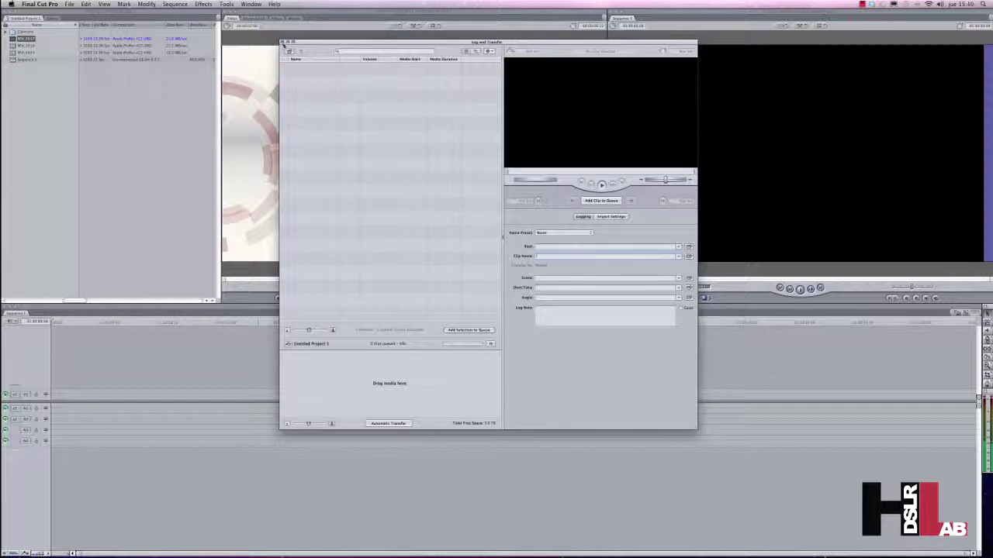
{"action": "left_click", "coordinate": [284, 42]}
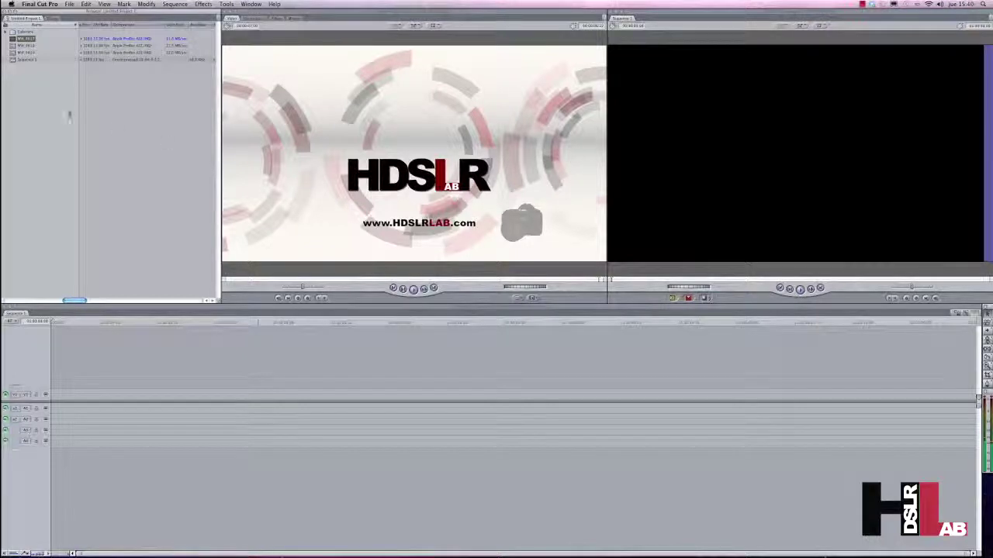
{"action": "left_click", "coordinate": [11, 38]}
{"action": "left_click_drag", "start_coordinate": [11, 39], "coordinate": [132, 395]}
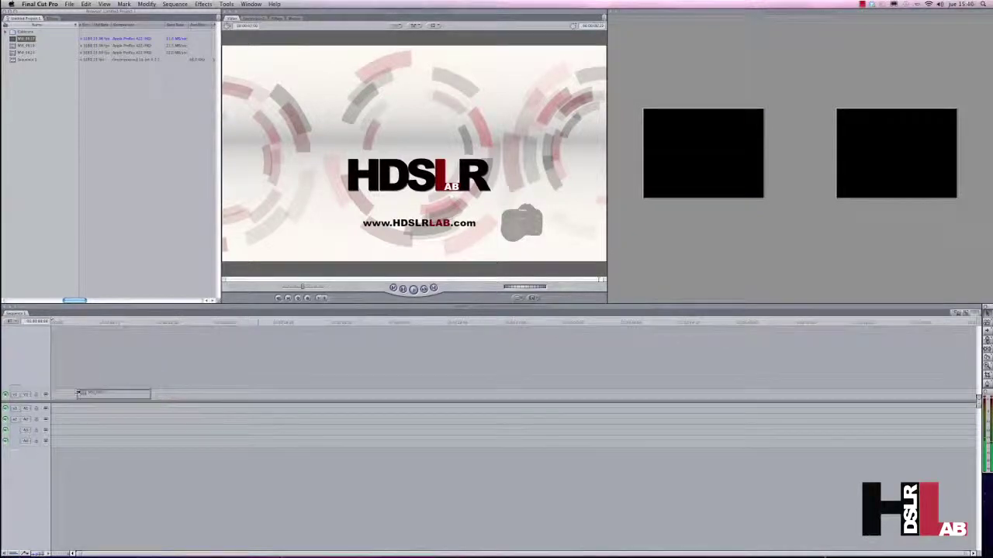
{"action": "left_click_drag", "start_coordinate": [132, 395], "coordinate": [55, 395]}
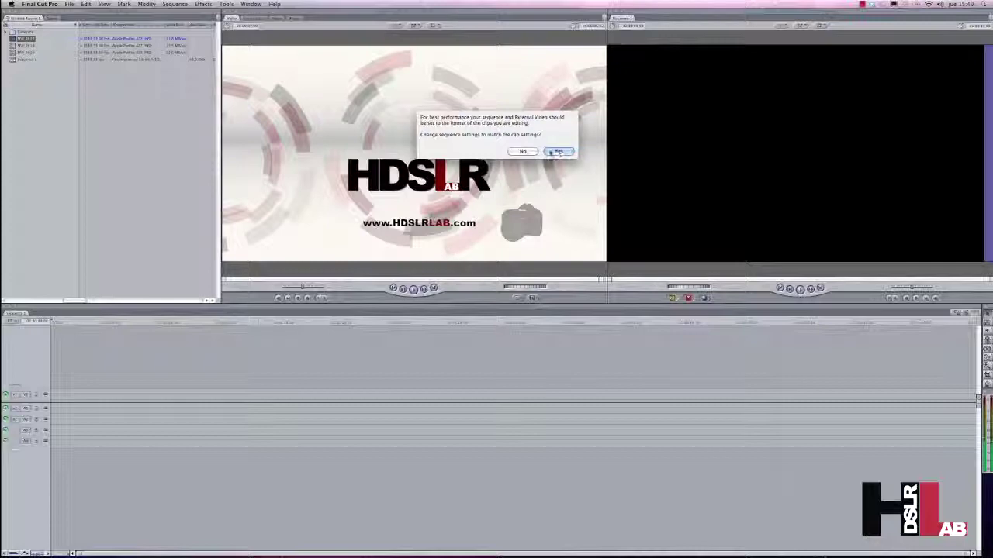
Accept matching Sequence 1's settings to MVI_0617 and play it from the timeline start
{"action": "left_click", "coordinate": [557, 151]}
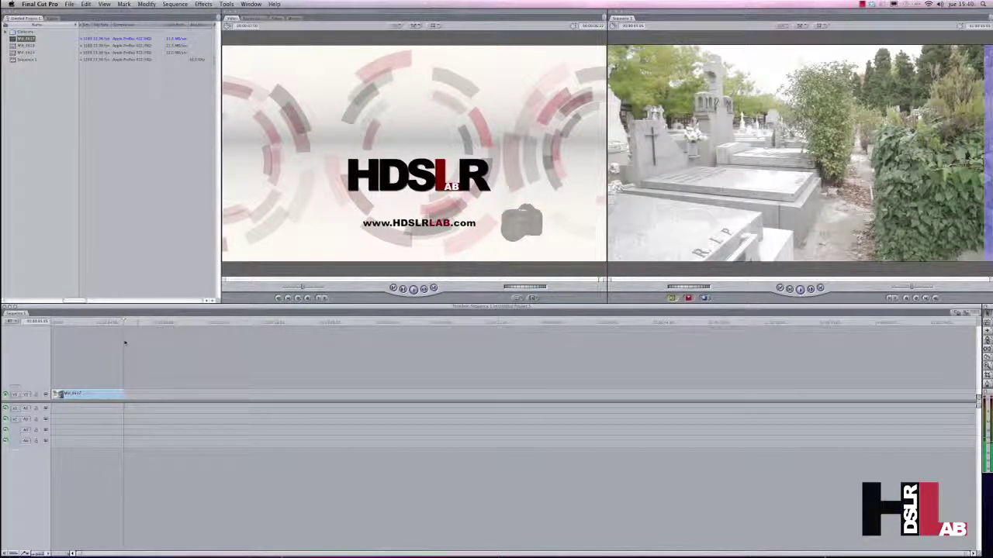
{"action": "left_click_drag", "start_coordinate": [121, 321], "coordinate": [48, 321]}
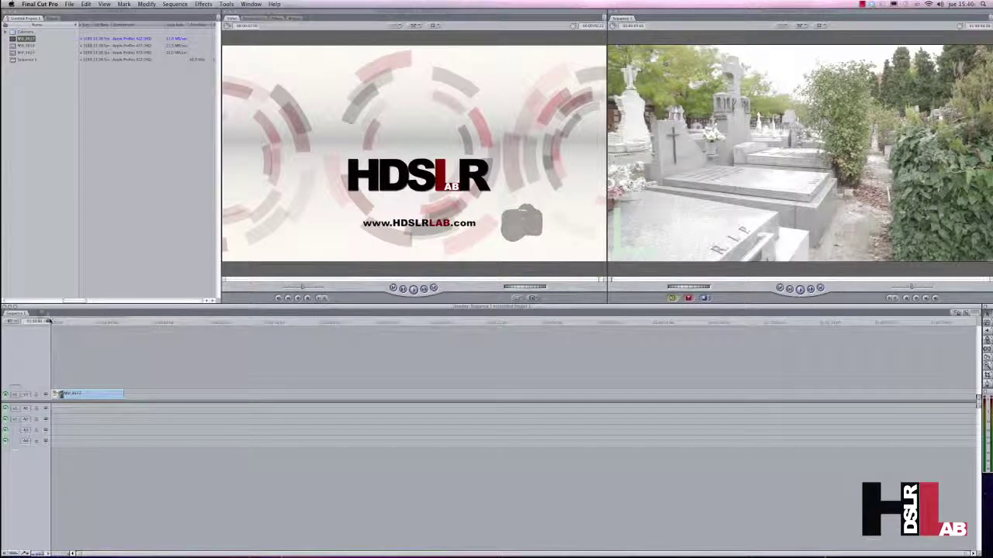
{"action": "left_click", "coordinate": [800, 288]}
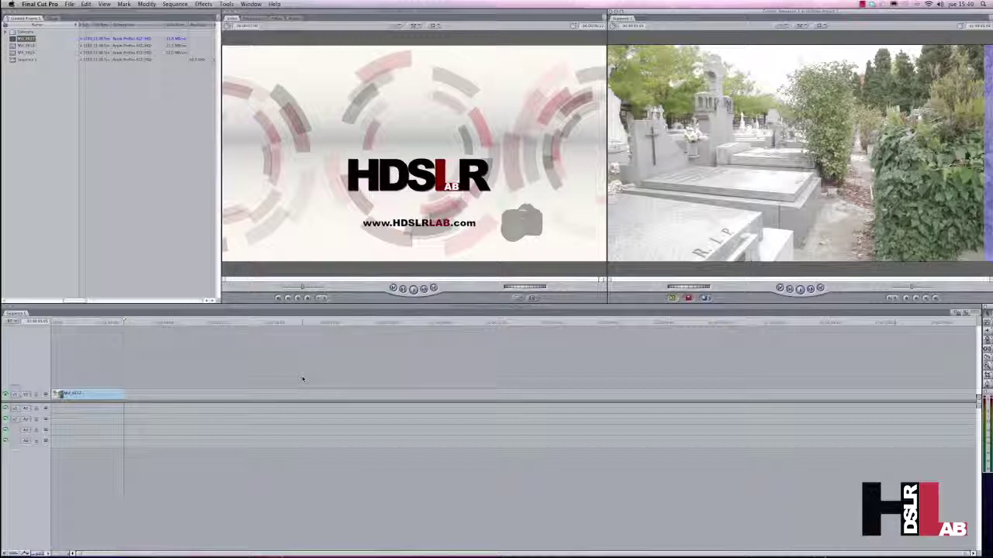
{"action": "left_click", "coordinate": [305, 379]}
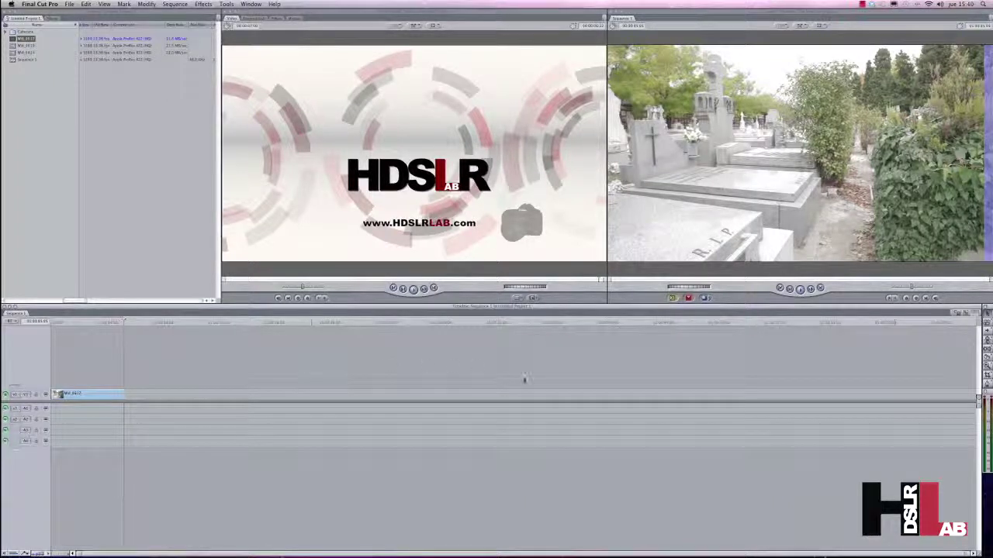